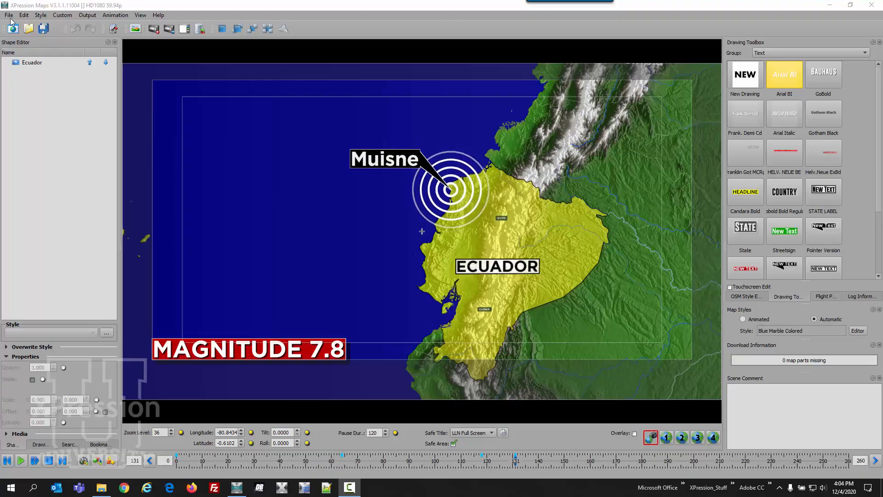
- Open the Video I/O settings in Preferences
left_click(9, 16)
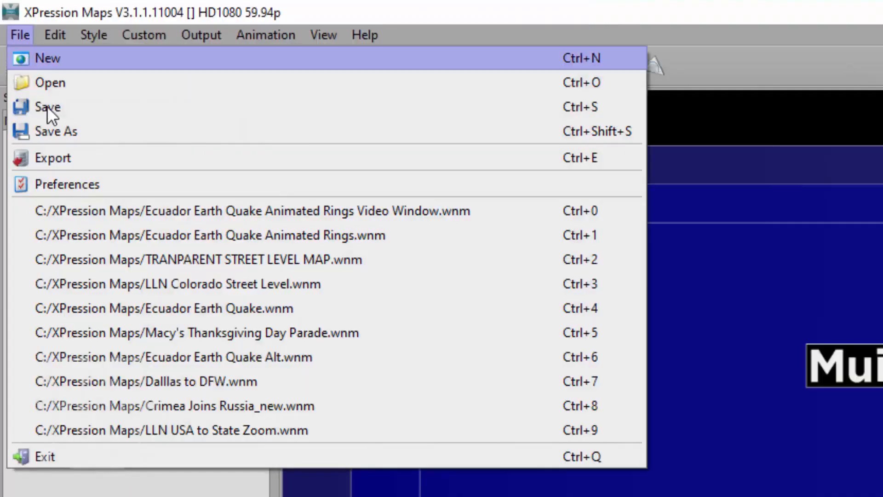
left_click(74, 183)
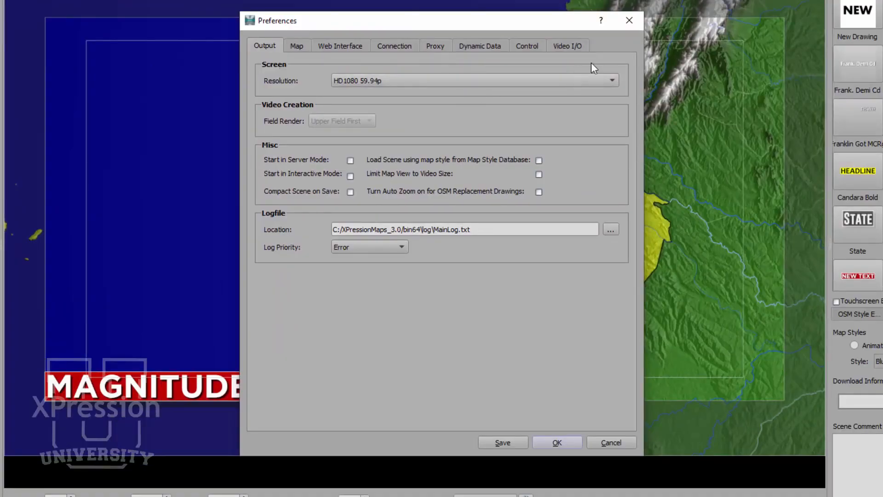
left_click(570, 46)
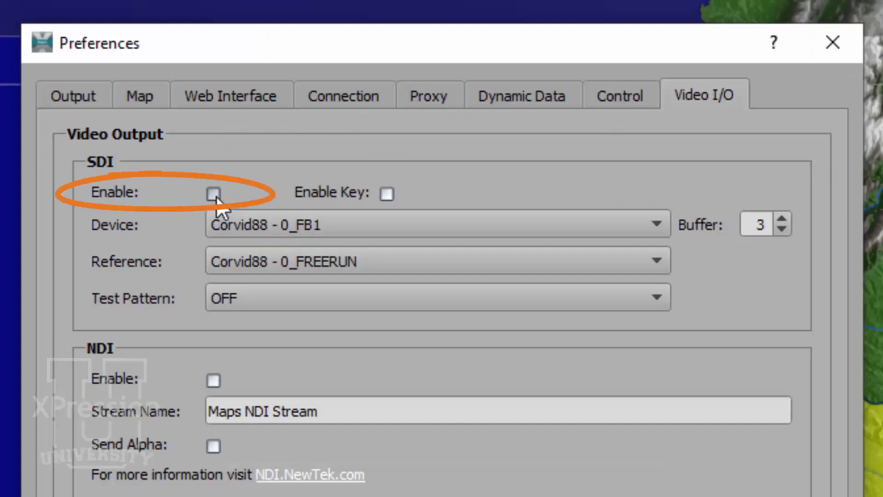
- Enable the SDI video output with key, using Corvid88 - 0_REF1 as reference and test pattern OFF
left_click(214, 195)
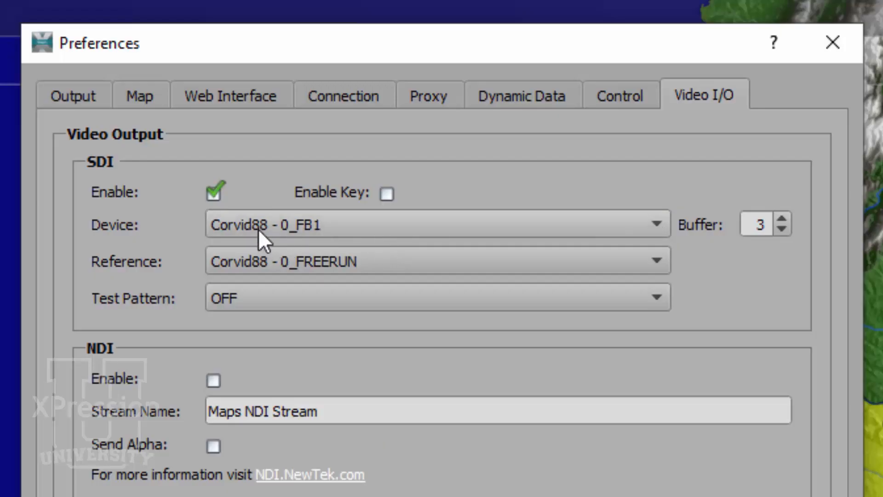
left_click(386, 194)
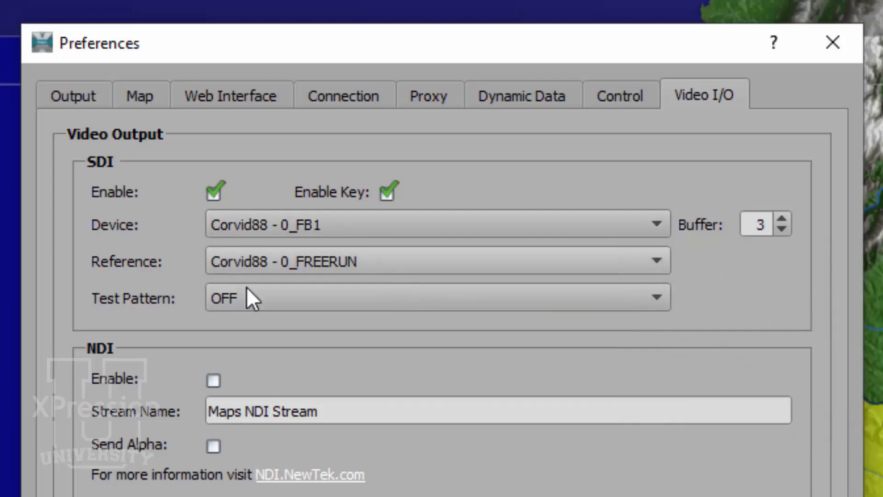
left_click(307, 268)
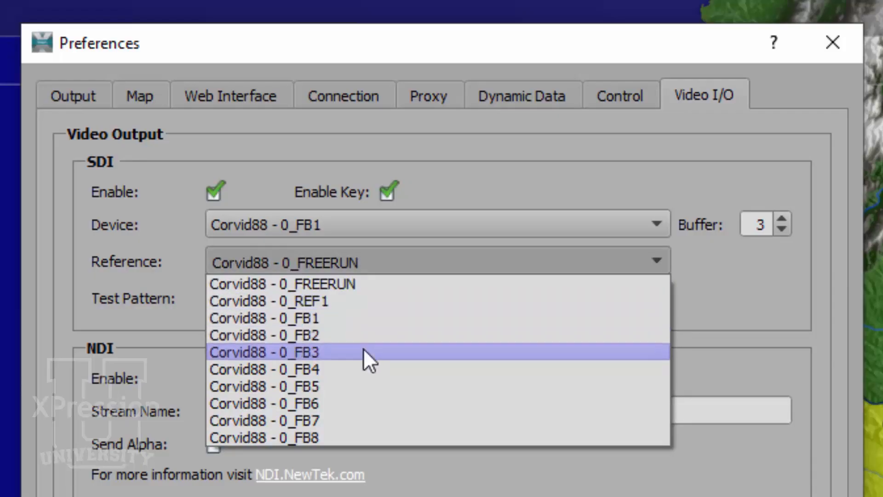
left_click(371, 301)
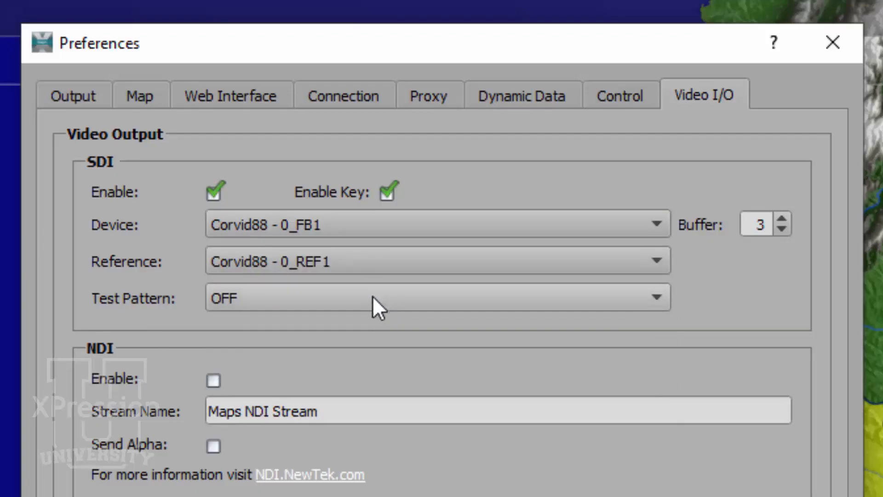
left_click(375, 306)
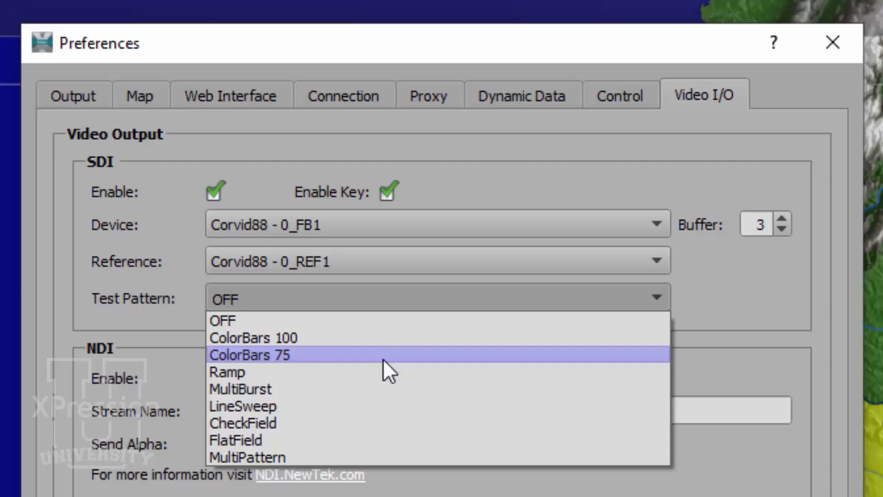
left_click(388, 318)
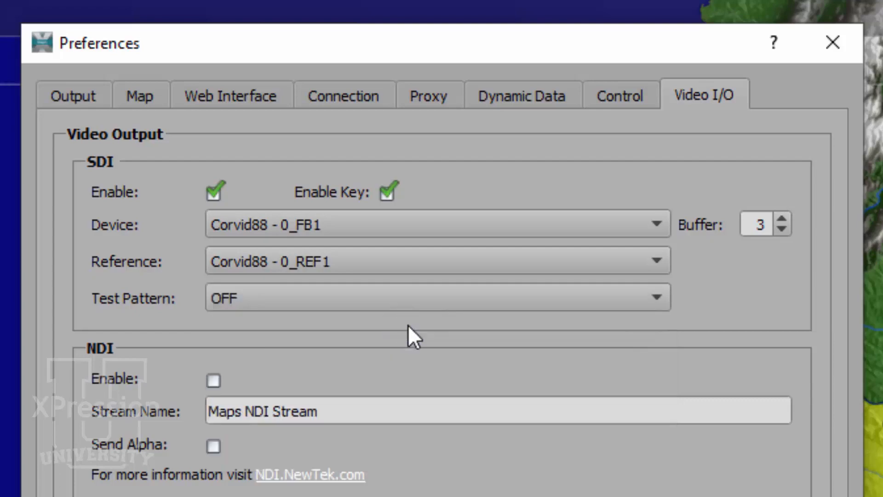
- Disable the SDI output and its key, and set the reference to Corvid88 - 0_FREERUN
left_click(394, 192)
left_click(216, 195)
left_click(229, 261)
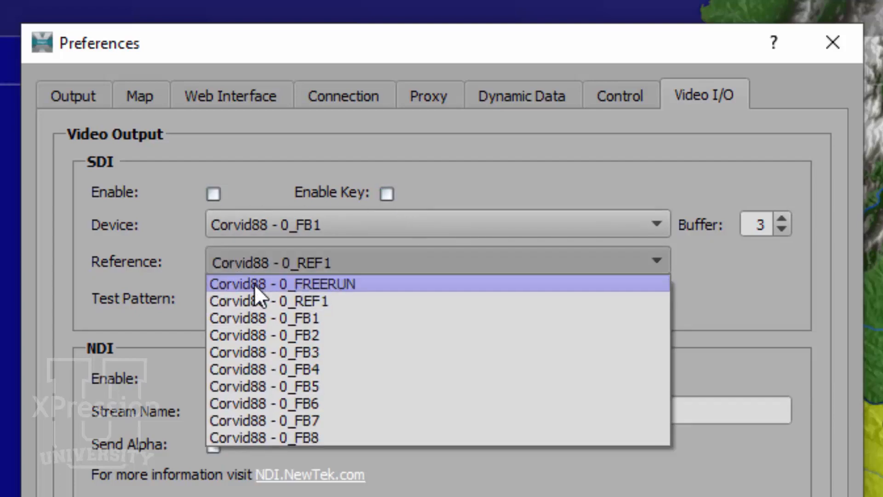
left_click(255, 284)
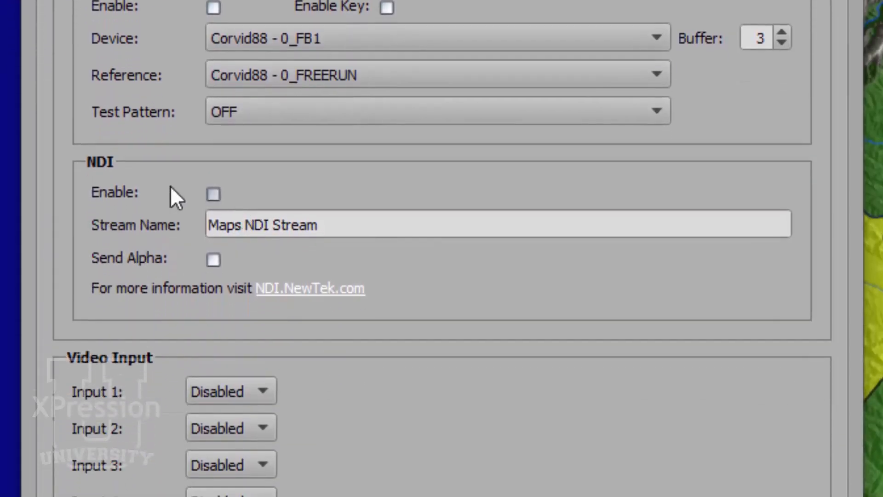
- Enable the NDI output, then switch to the NDI monitor and select this computer's Maps NDI Stream as its source
left_click(214, 194)
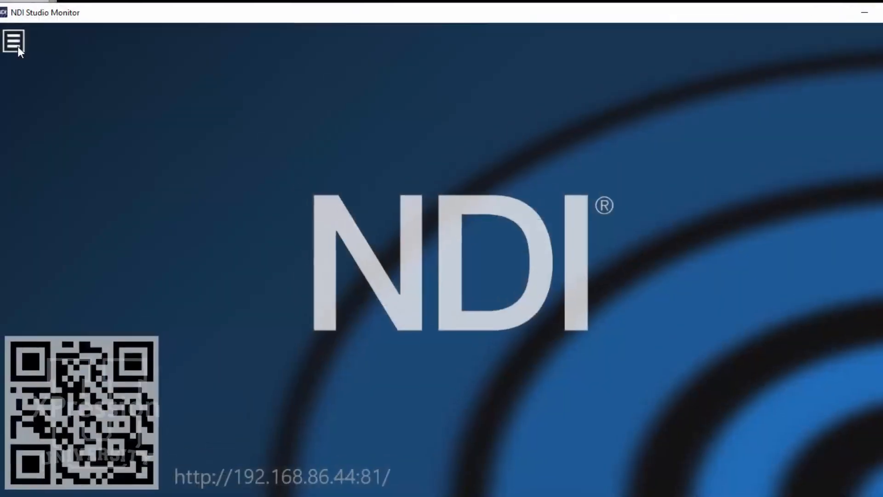
left_click(15, 44)
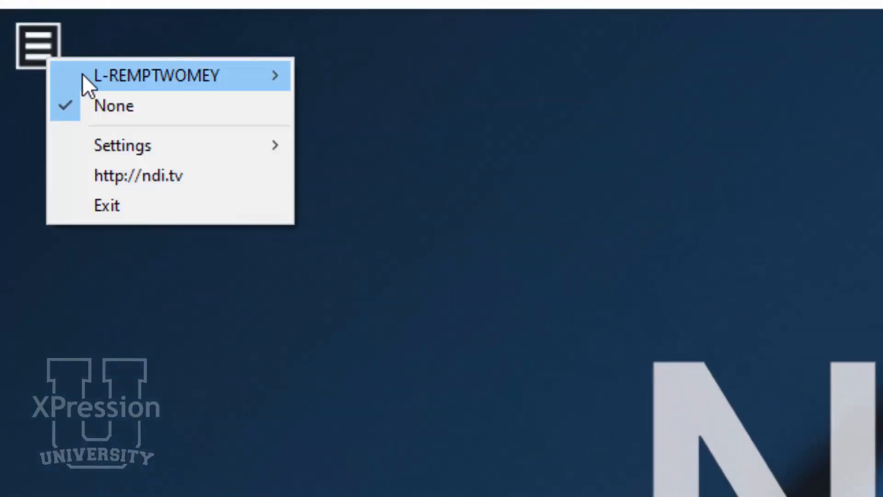
mouse_move(35, 54)
left_click(338, 76)
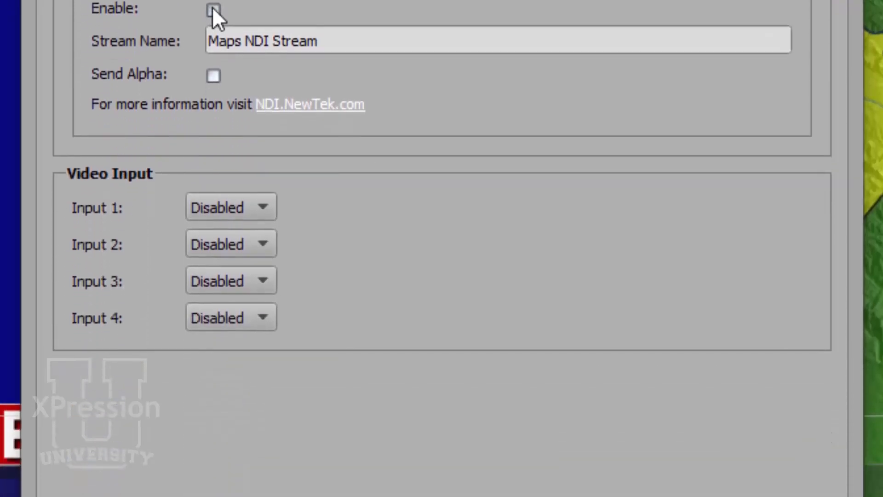
- Set video Input 1 to SDI on the Corvid88 - 0_FB3 device and accept the preferences
left_click(243, 213)
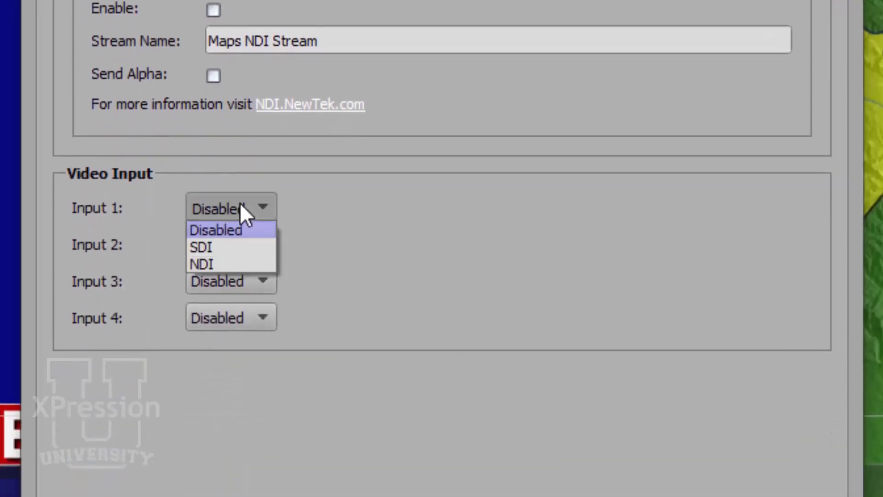
left_click(246, 248)
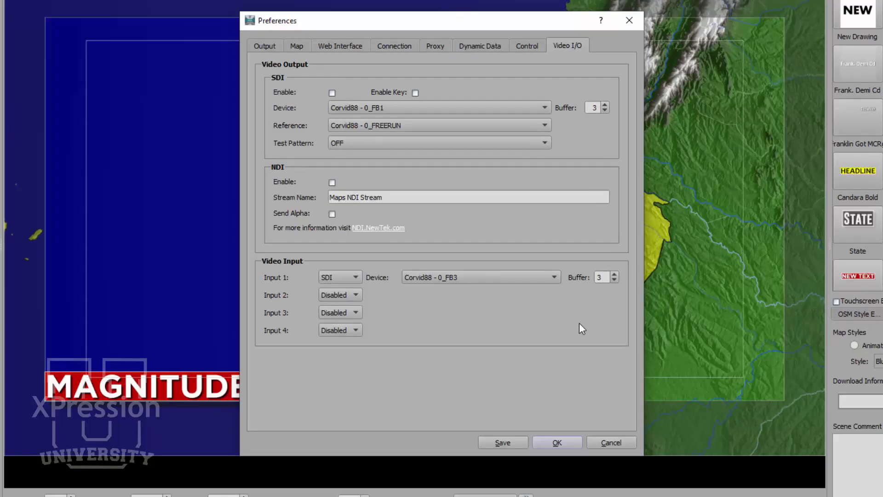
left_click(352, 294)
left_click(551, 443)
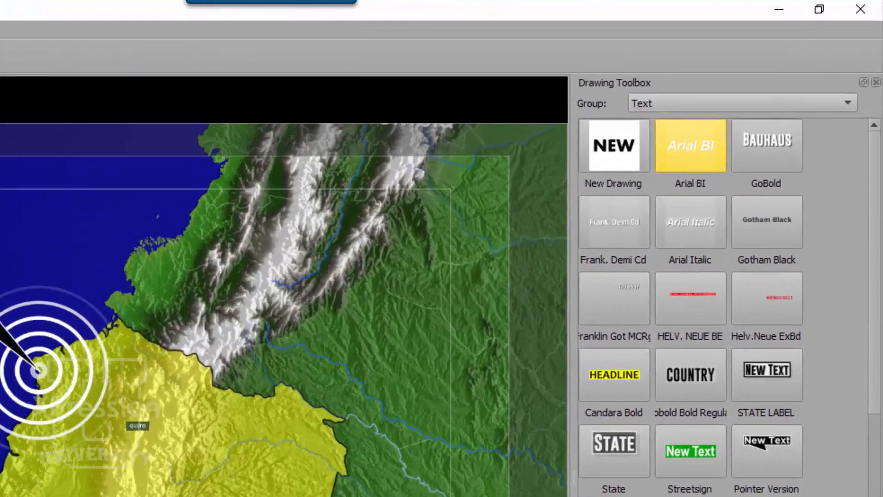
- Display the Interactive group of drawings in the Drawing Toolbox
left_click(742, 103)
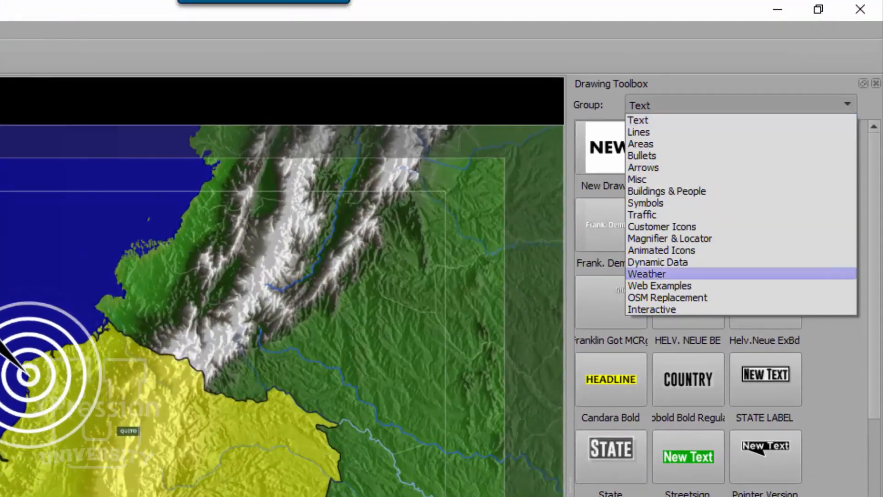
key("Return")
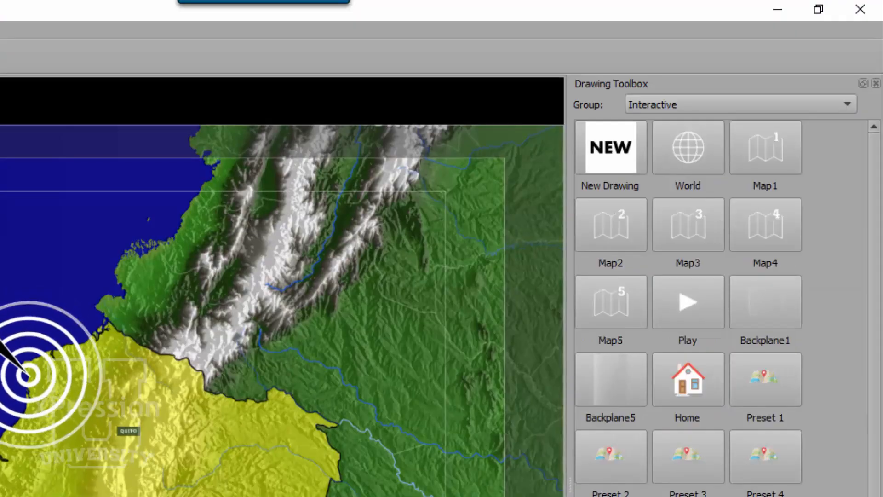
scroll(642, 174, "down", 1)
scroll(642, 174, "up", 1)
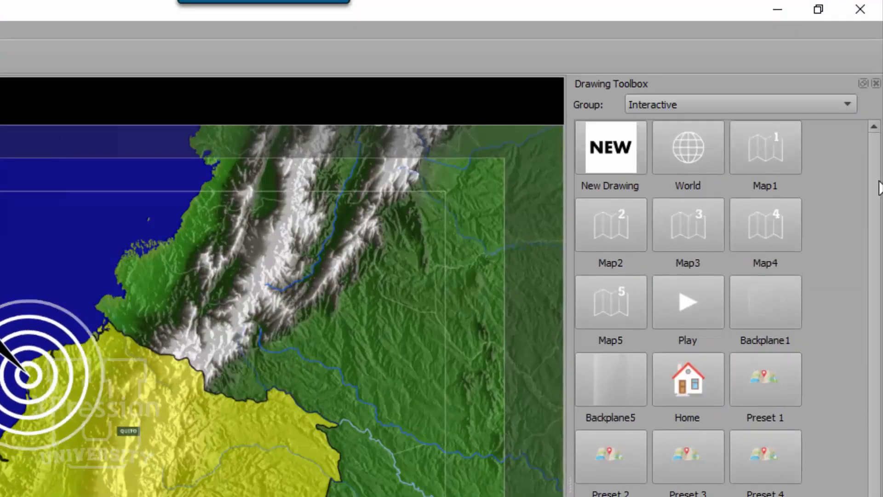
- Create a new Video Input drawing named SDI INPUT that uses Input 1
left_click(622, 158)
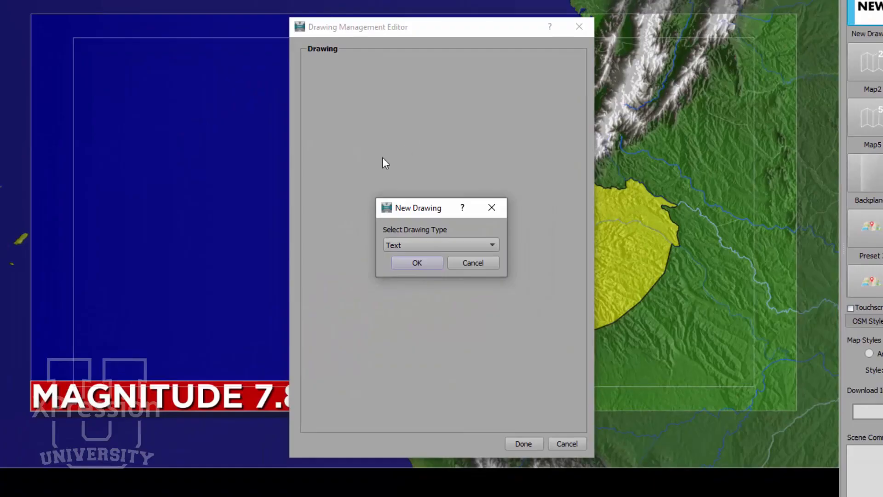
left_click(416, 247)
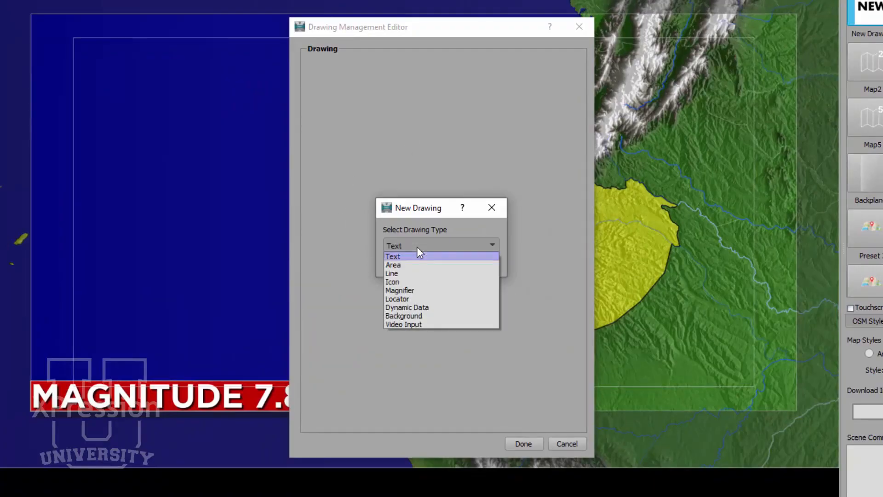
left_click(427, 323)
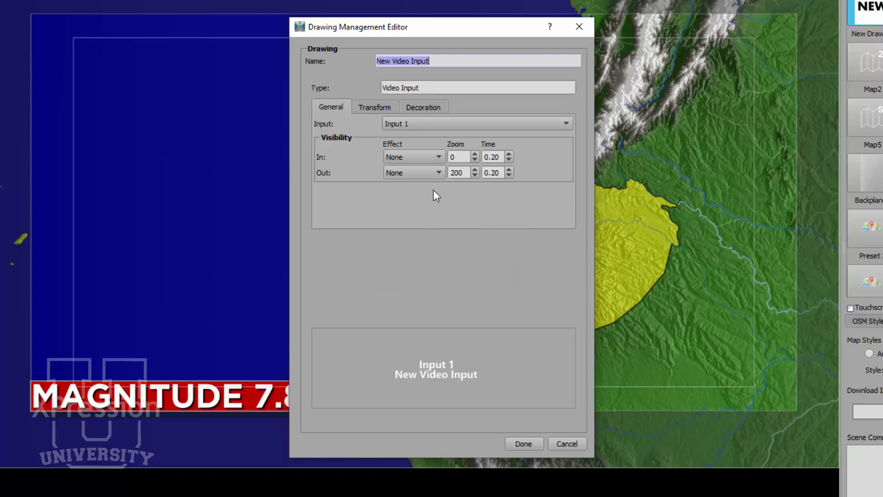
type("SDI INPUT")
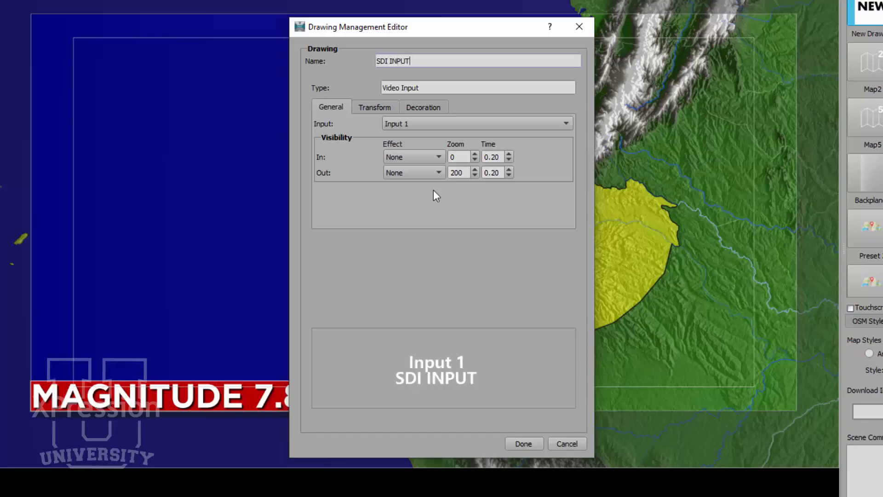
left_click(431, 120)
left_click(430, 134)
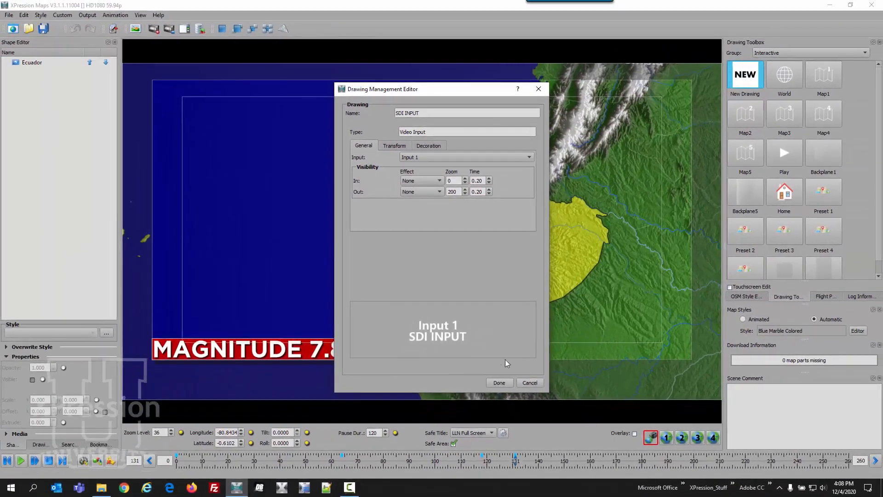
left_click(499, 382)
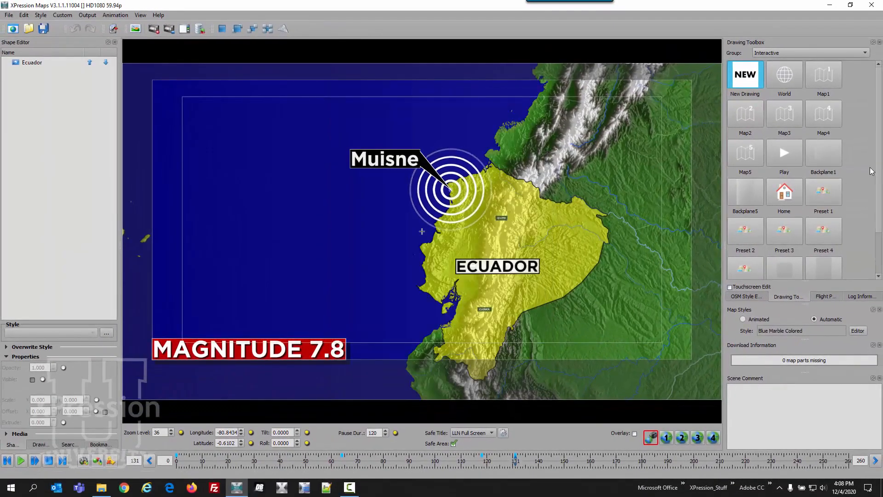
- Place the SDI INPUT drawing on the ocean west of Ecuador and enlarge it above the magnitude title
scroll(880, 167, "down", 1)
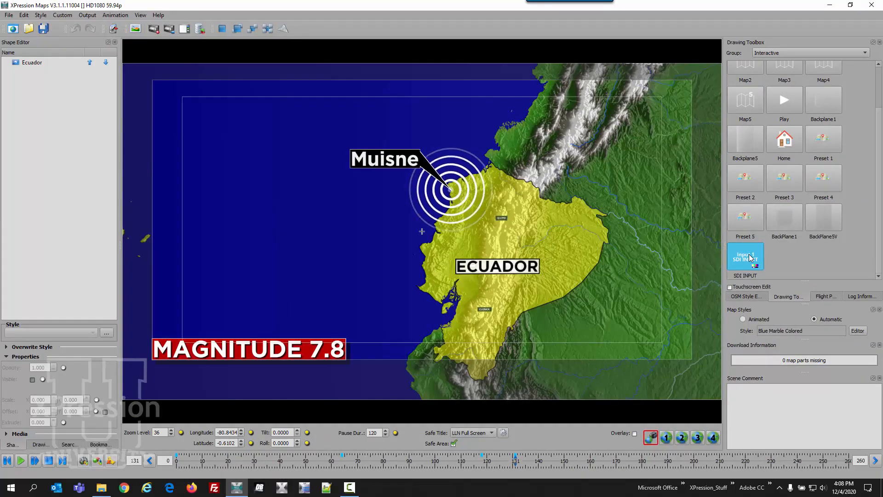
left_click_drag(748, 258, 324, 225)
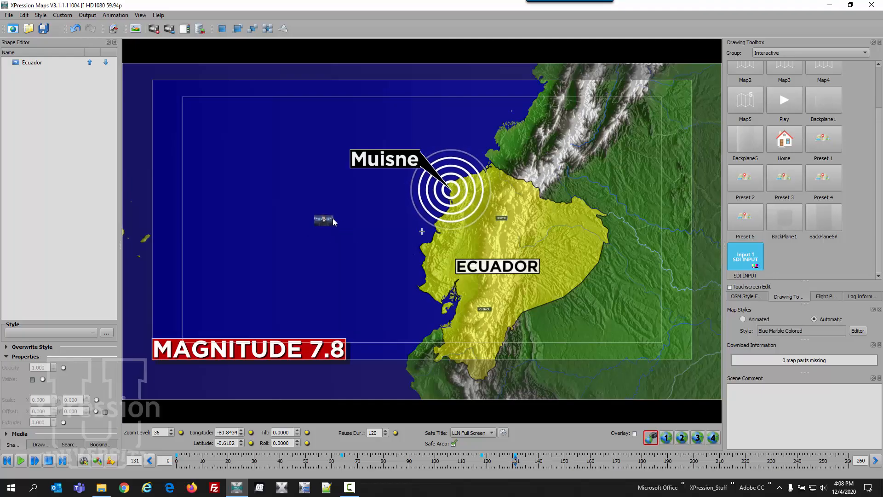
left_click_drag(334, 228, 423, 306)
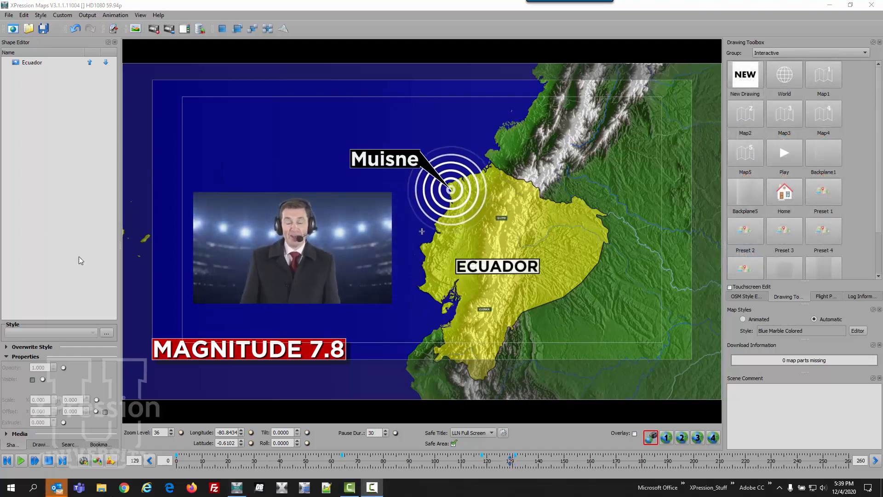
- In the Video I/O preferences, set video Input 2 to NDI with the source IPHONE (NDI HX Camera) and accept
left_click(9, 16)
left_click(26, 80)
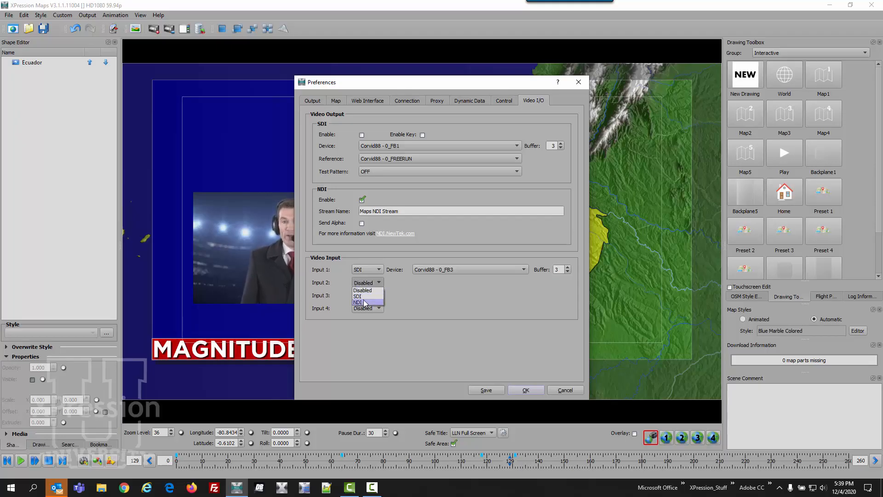
left_click(364, 303)
left_click(565, 283)
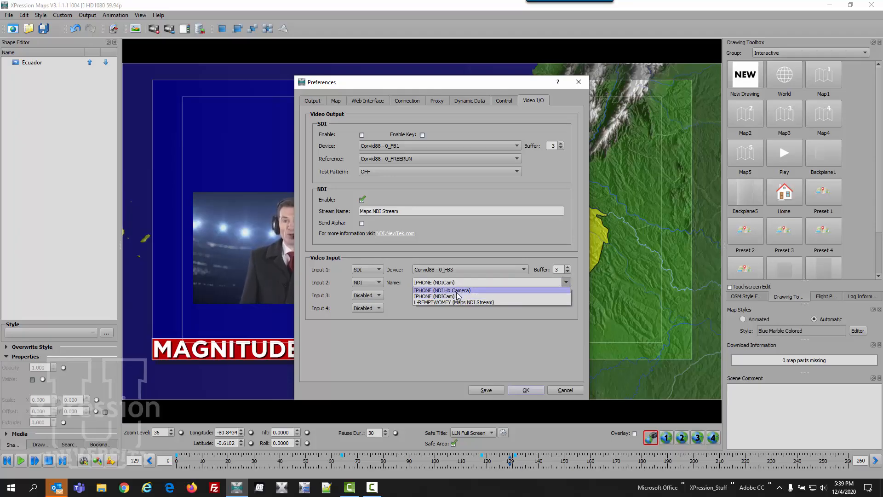
left_click(456, 291)
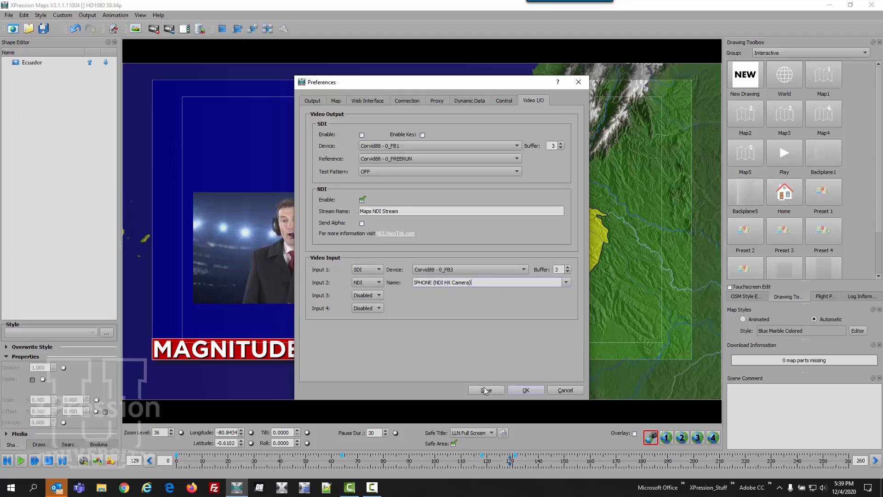
left_click(525, 390)
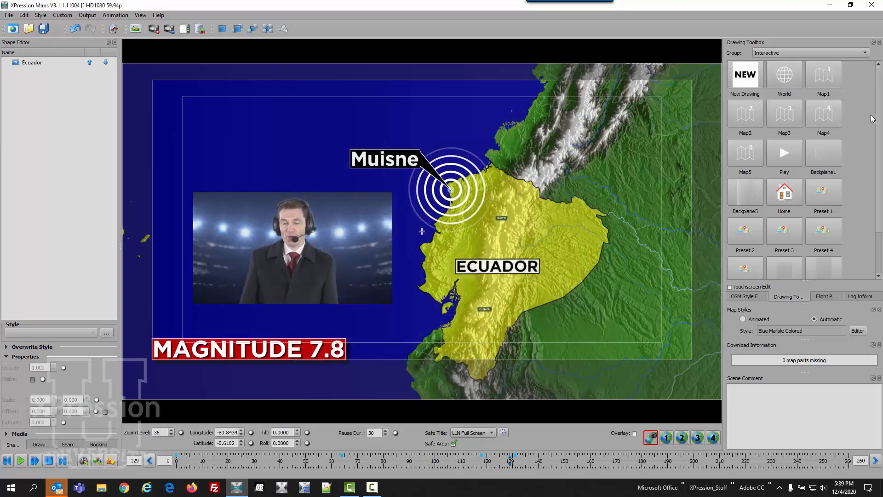
- Create a new Video Input drawing named NDI Source that uses Input 2
left_click(754, 78)
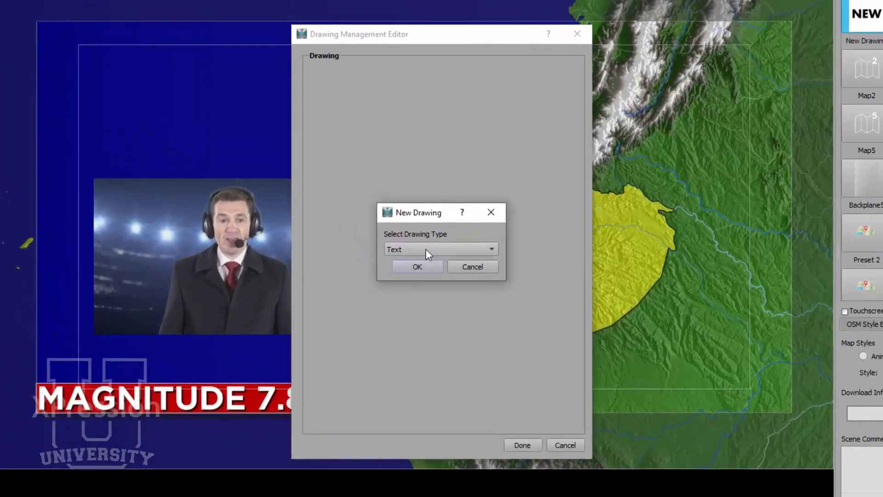
left_click(426, 249)
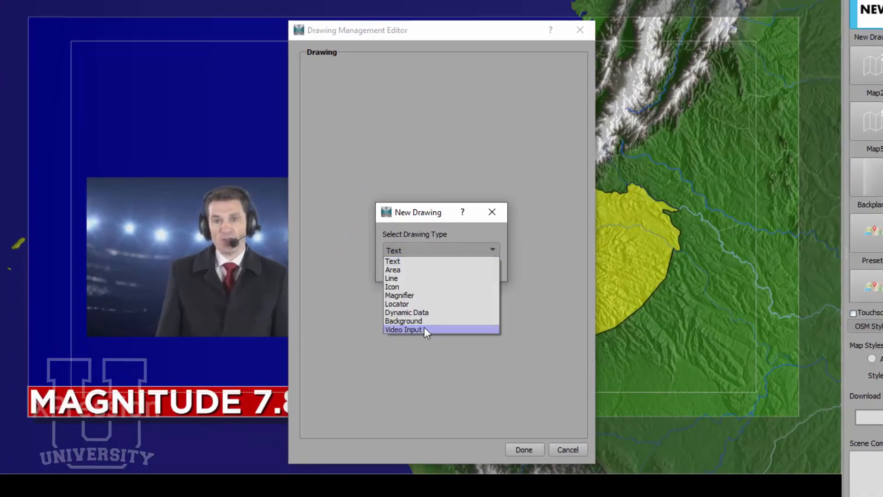
left_click(424, 325)
left_click(417, 266)
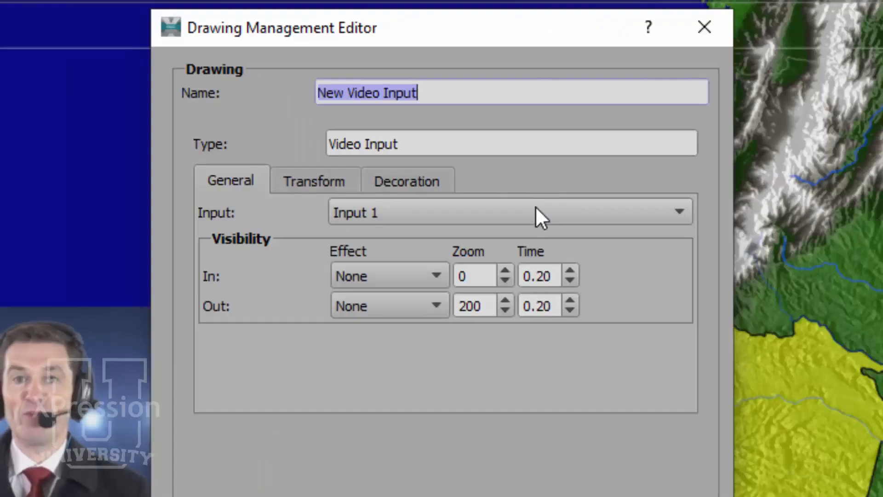
left_click(491, 129)
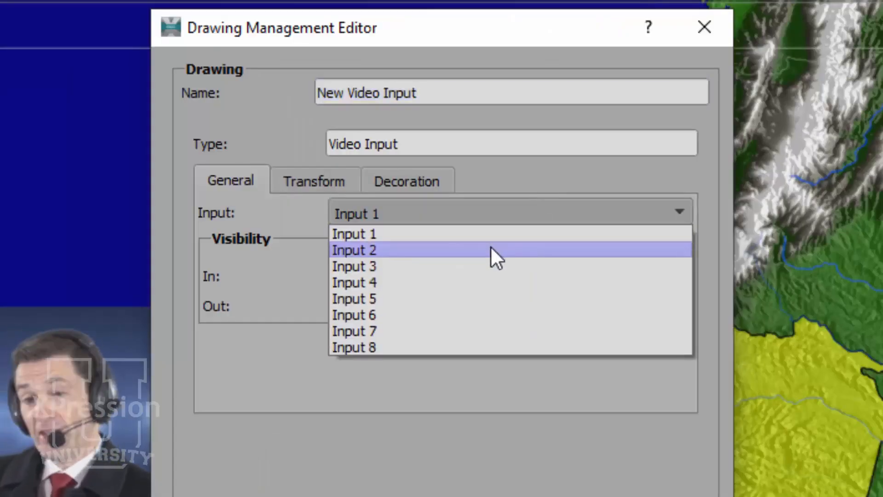
left_click(492, 251)
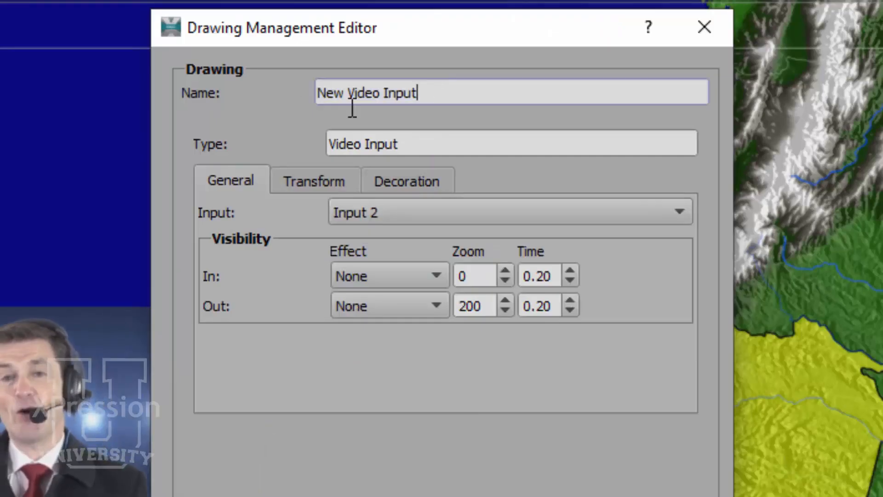
left_click_drag(422, 92, 316, 93)
type("NDI ")
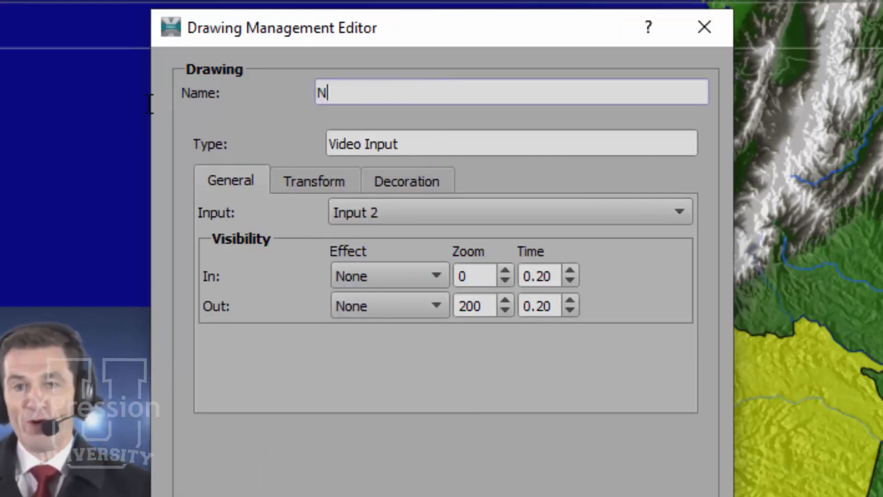
type("Source")
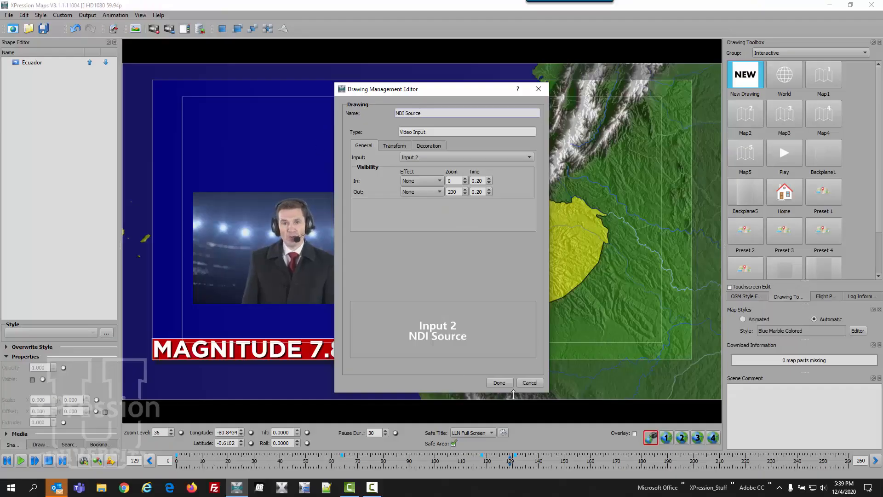
left_click(499, 383)
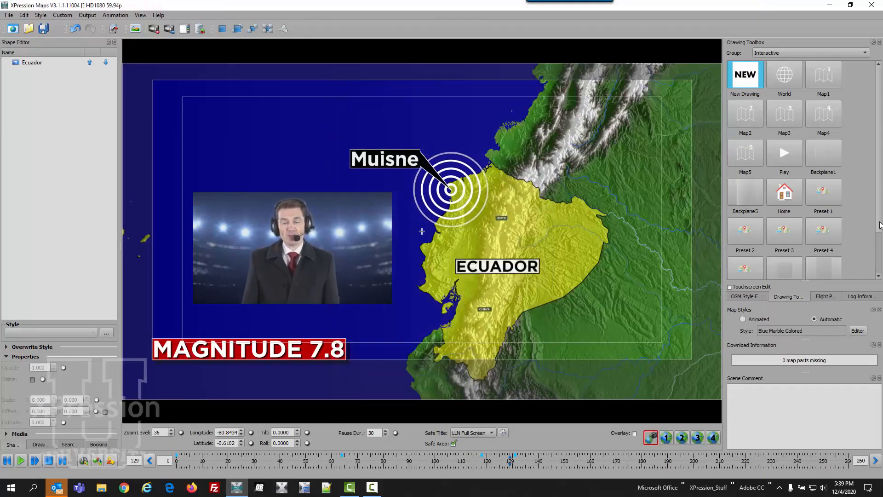
- Place the NDI Source drawing on the ocean west of Muisne, directly above the SDI video
left_click(878, 275)
left_click(878, 275)
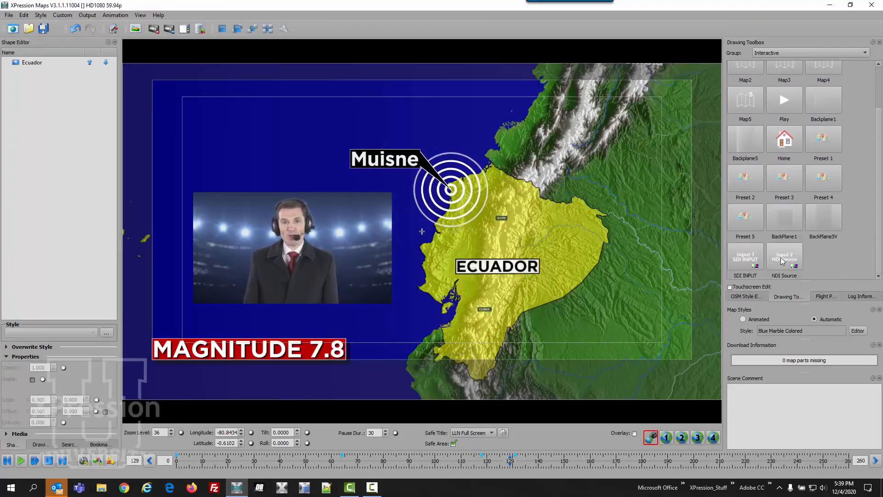
left_click_drag(782, 261, 342, 190)
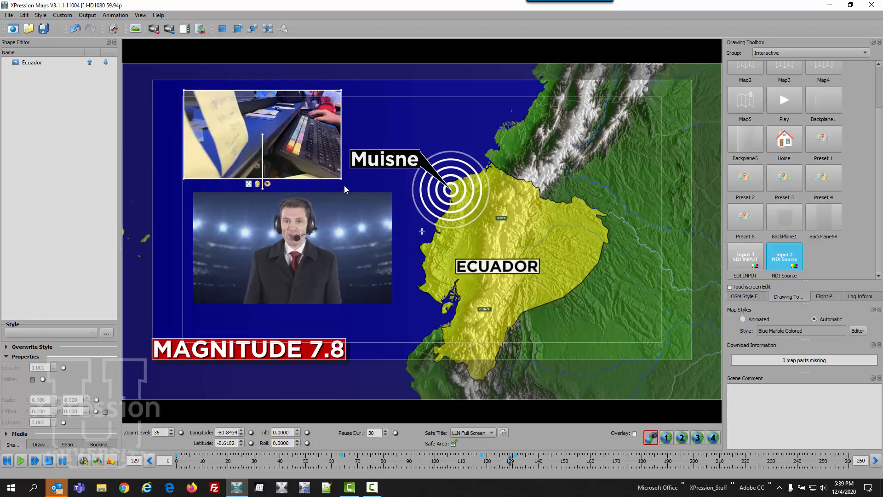